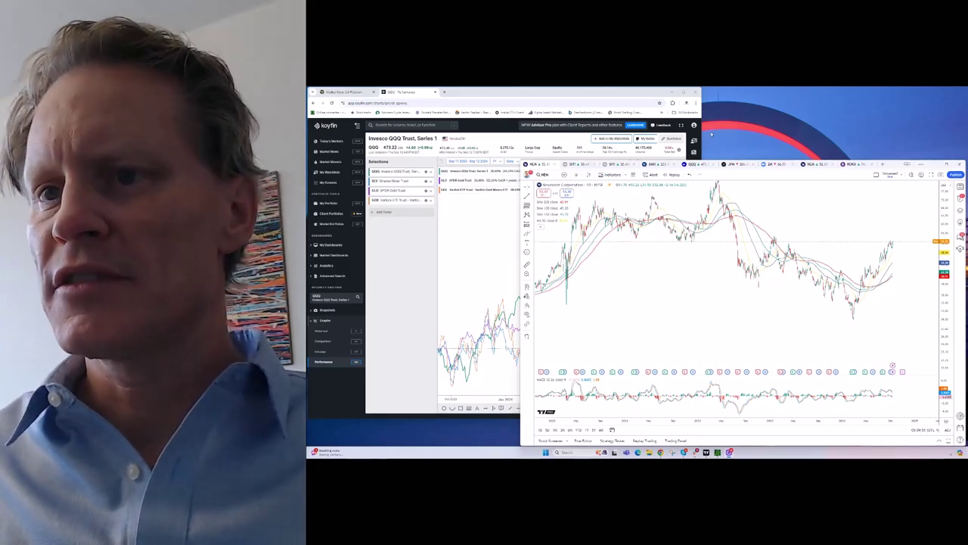
Step: Switch to the Koyfin performance chart, maximize its window and show year-to-date returns for QQQ, silver, gold and gold miners
click(597, 101)
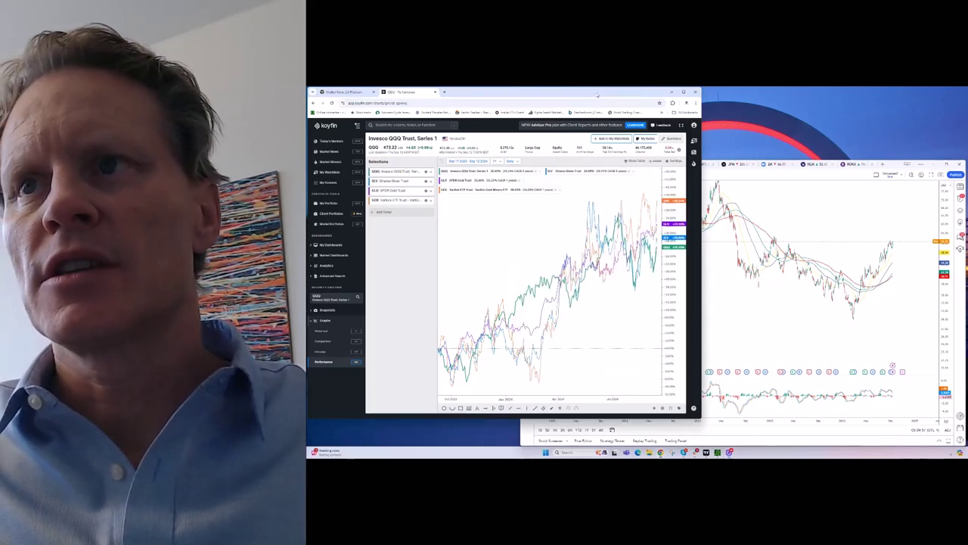
click(684, 91)
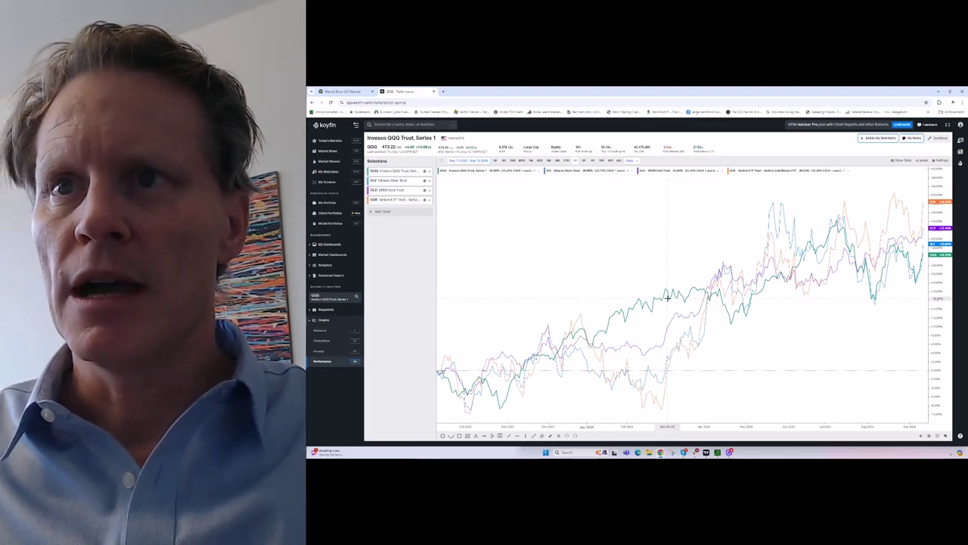
click(566, 161)
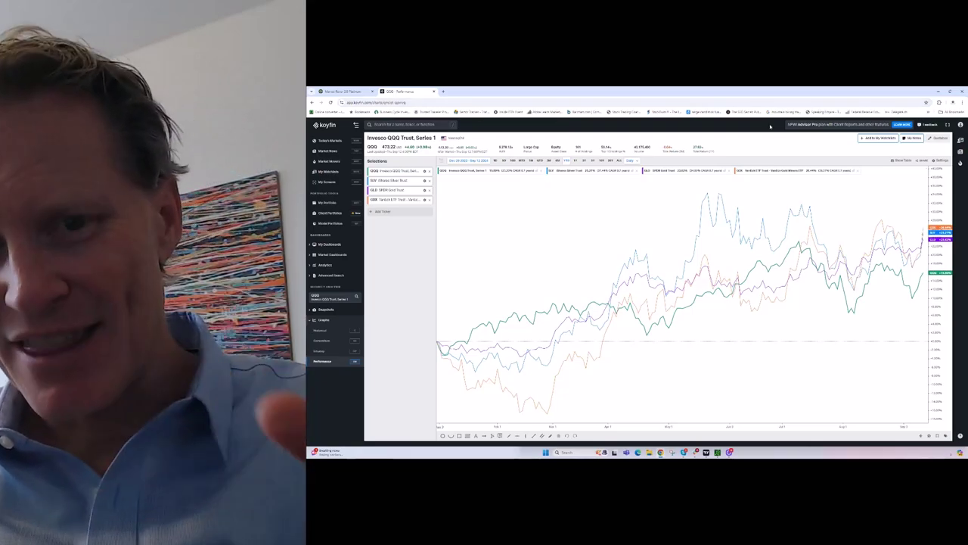
Step: Switch to Market Rover and measure Newmont's price rise across the green uptrend zone of the Trend Tracker chart
click(342, 91)
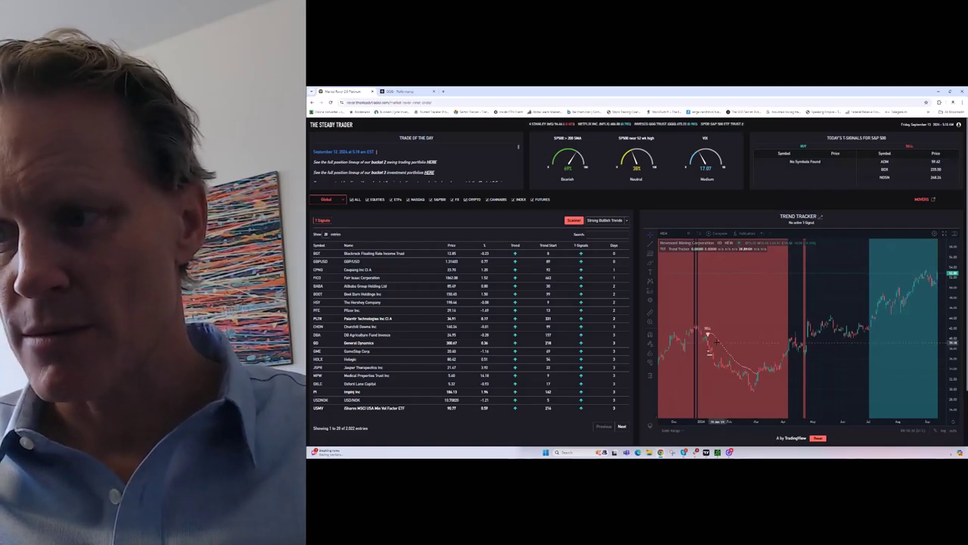
drag(848, 368, 836, 367)
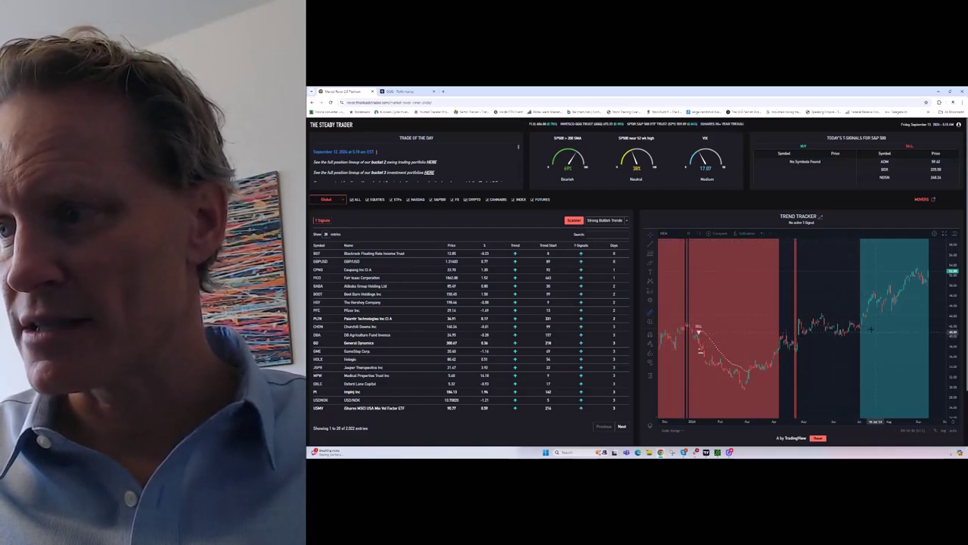
drag(863, 327, 902, 270)
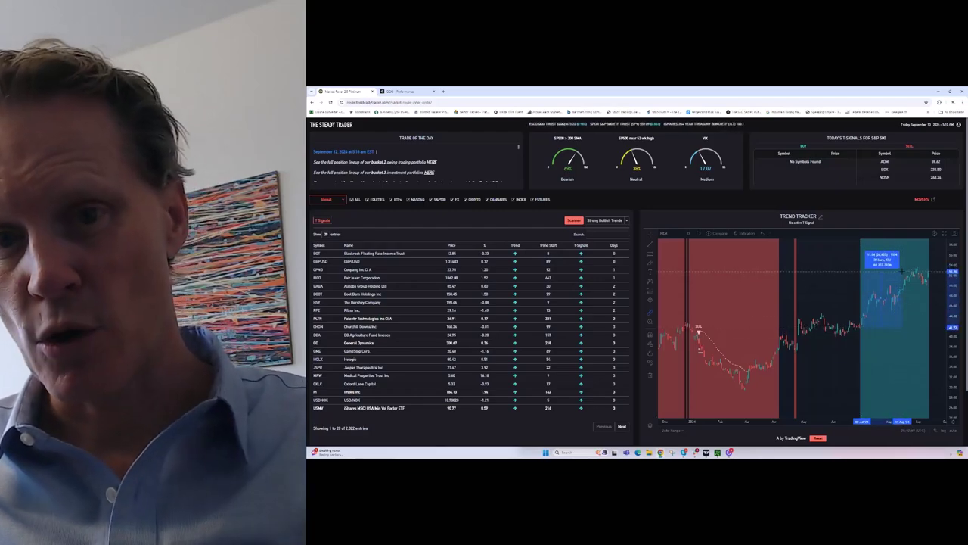
click(902, 274)
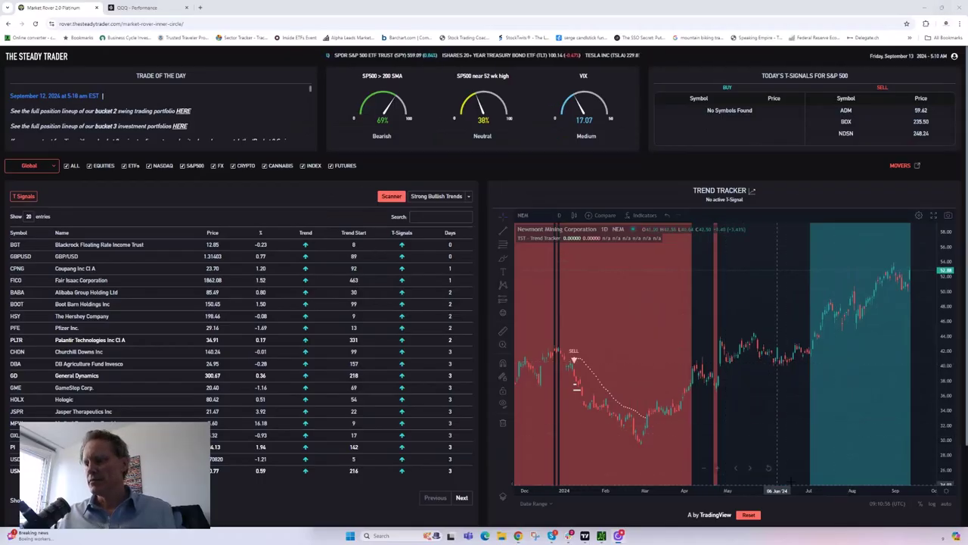
scroll(697, 489, up, 3)
scroll(697, 490, up, 2)
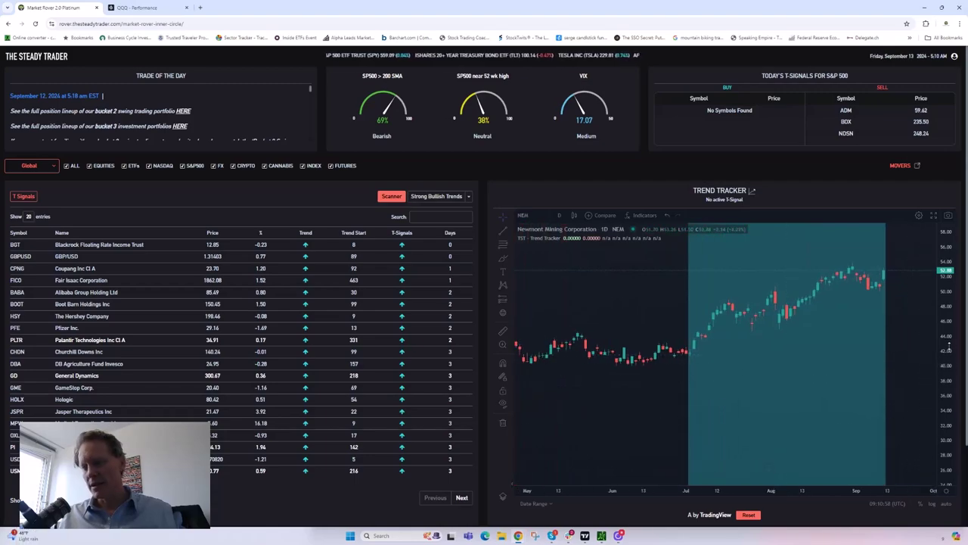
drag(896, 350, 851, 350)
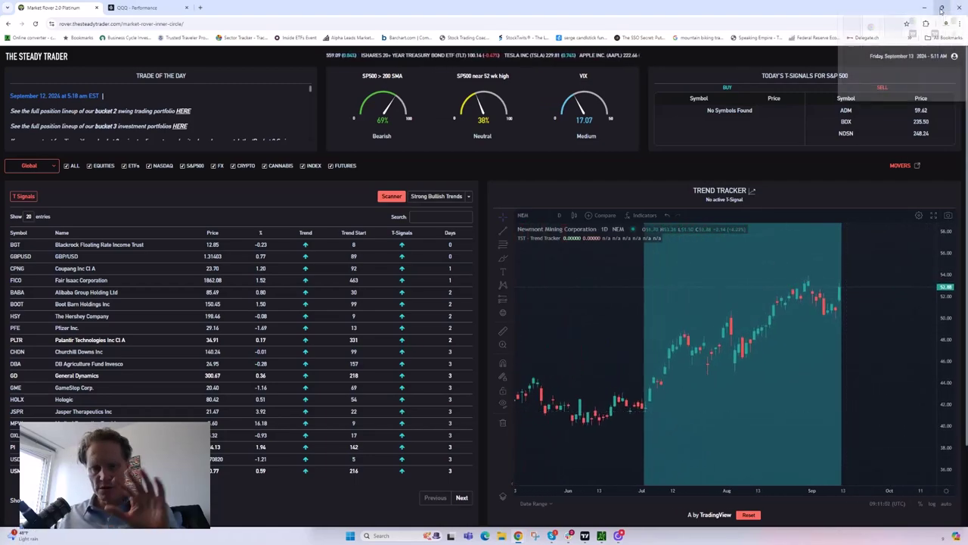
Step: Shrink the browser and switch to the TradingView window, maximizing it on the daily Newmont chart
mouse_move(942, 8)
click(878, 29)
click(752, 195)
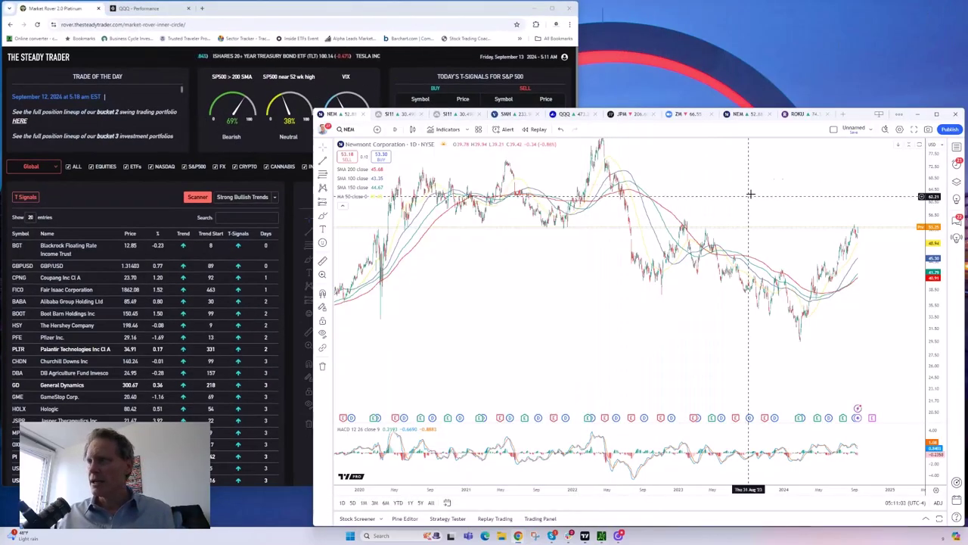
click(936, 114)
drag(939, 100, 893, 249)
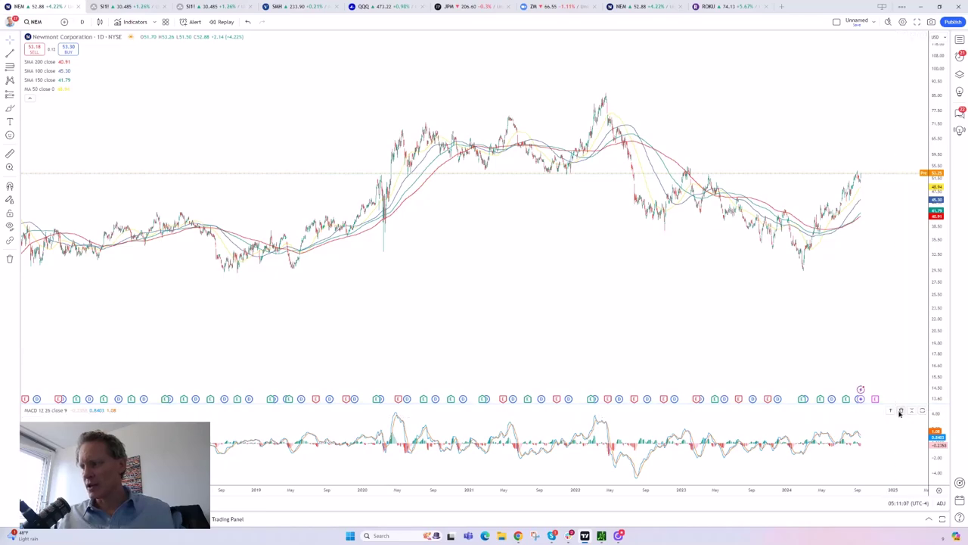
Step: Remove the MACD pane and the SMA 100 indicator from the Newmont chart
click(901, 410)
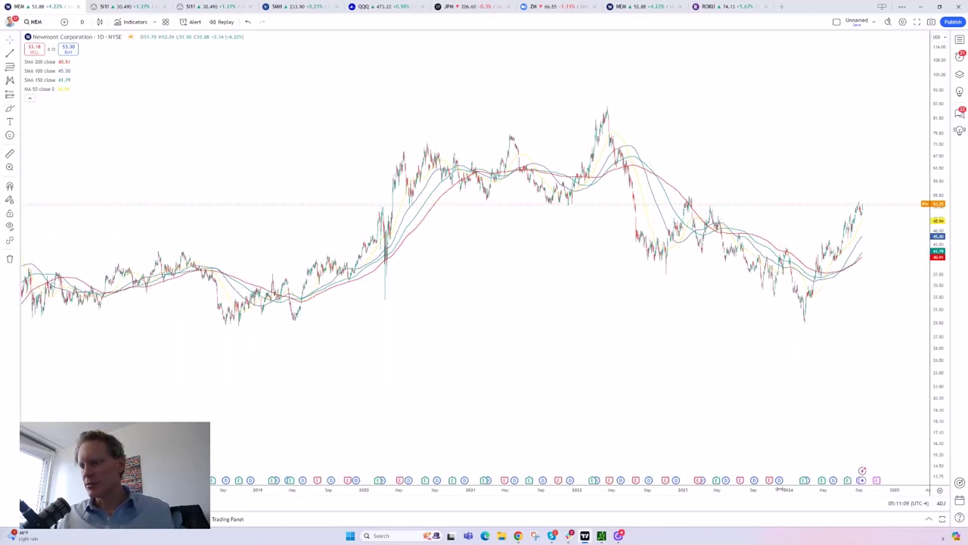
drag(779, 488, 658, 489)
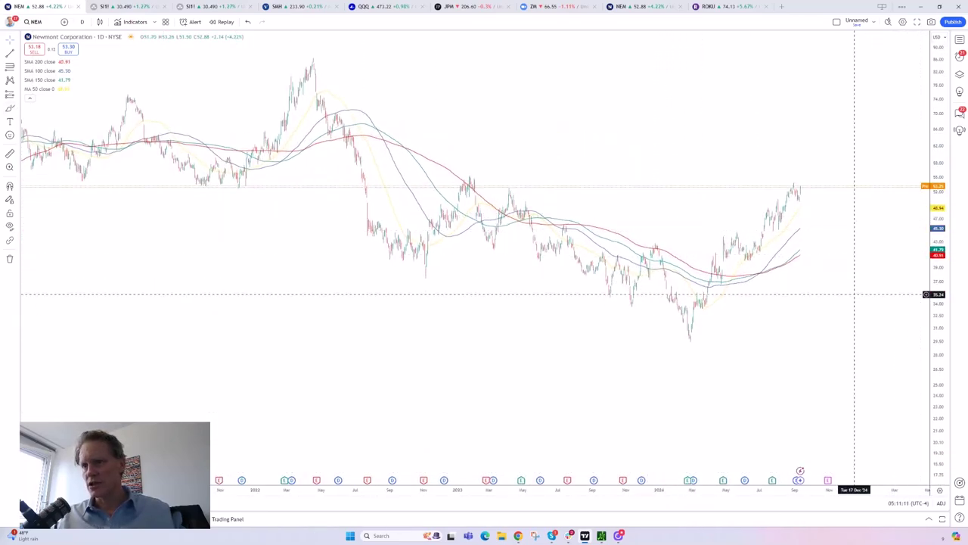
drag(855, 295, 782, 307)
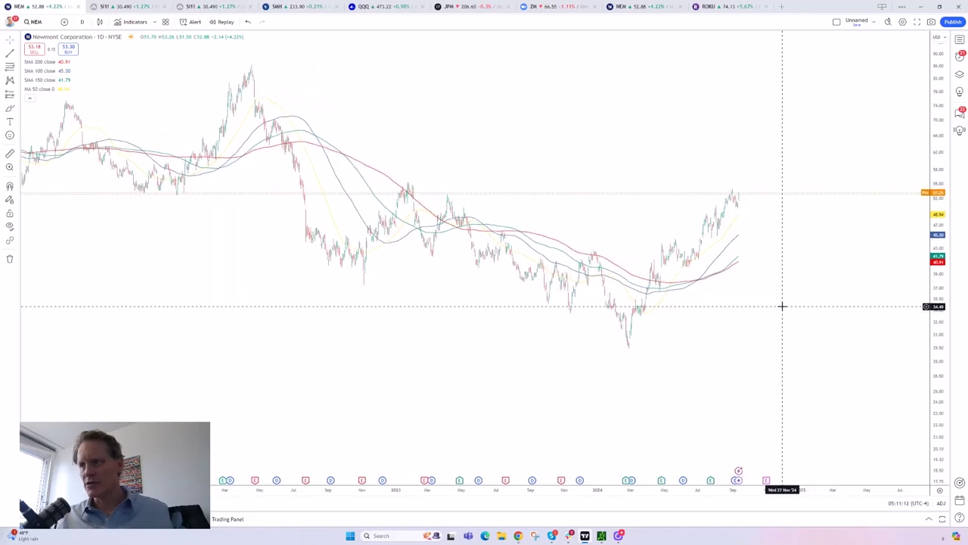
click(95, 71)
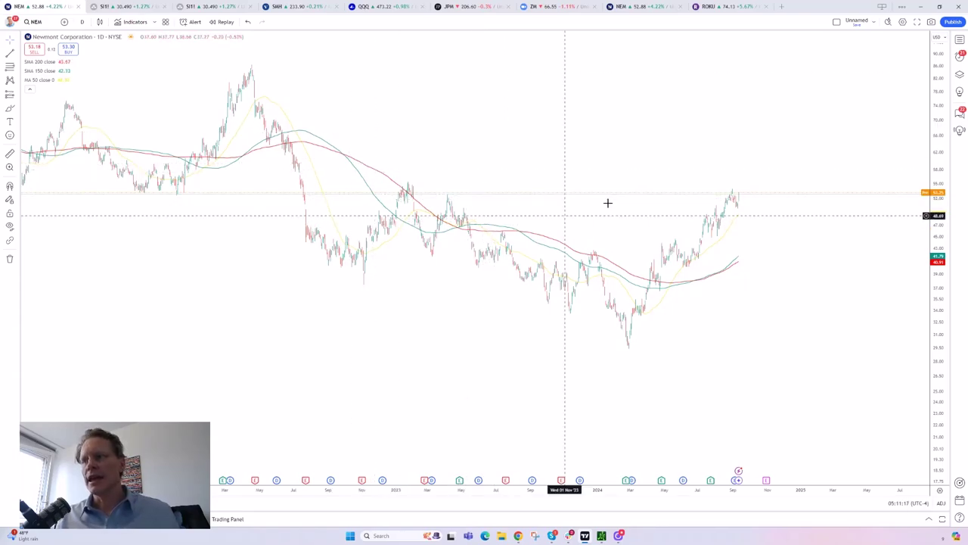
Step: Measure the rally off the March 2024 low and draw a flat resistance line at about 54 from January 2023 to past the latest candles
click(16, 54)
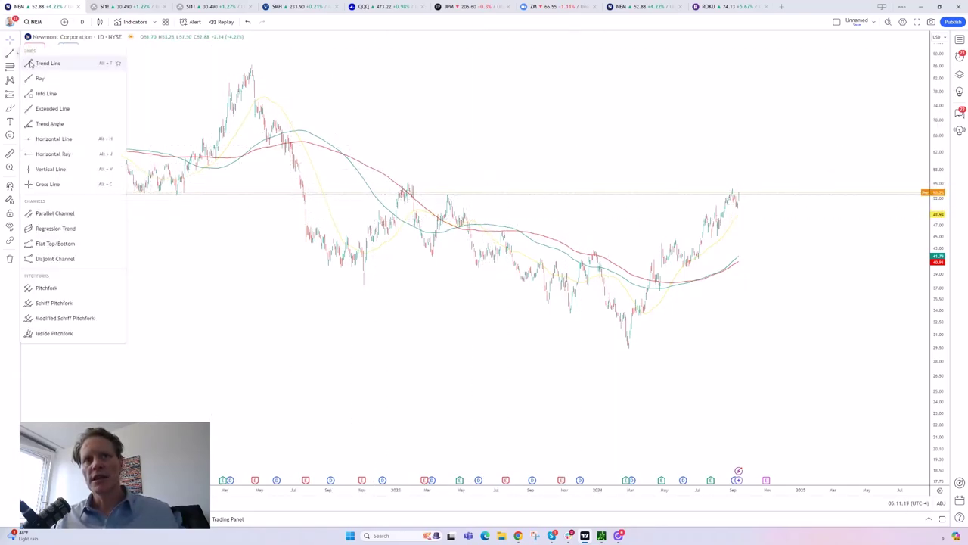
click(43, 65)
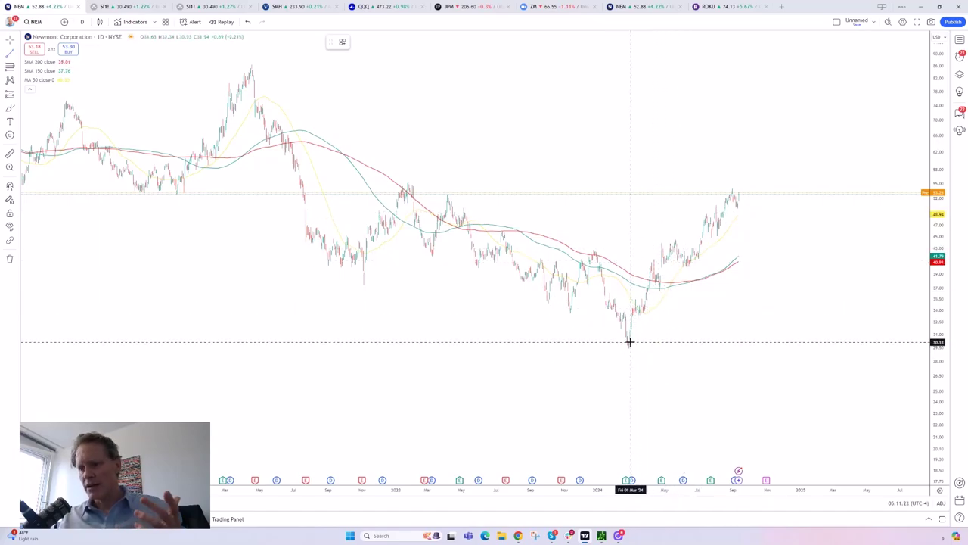
click(9, 153)
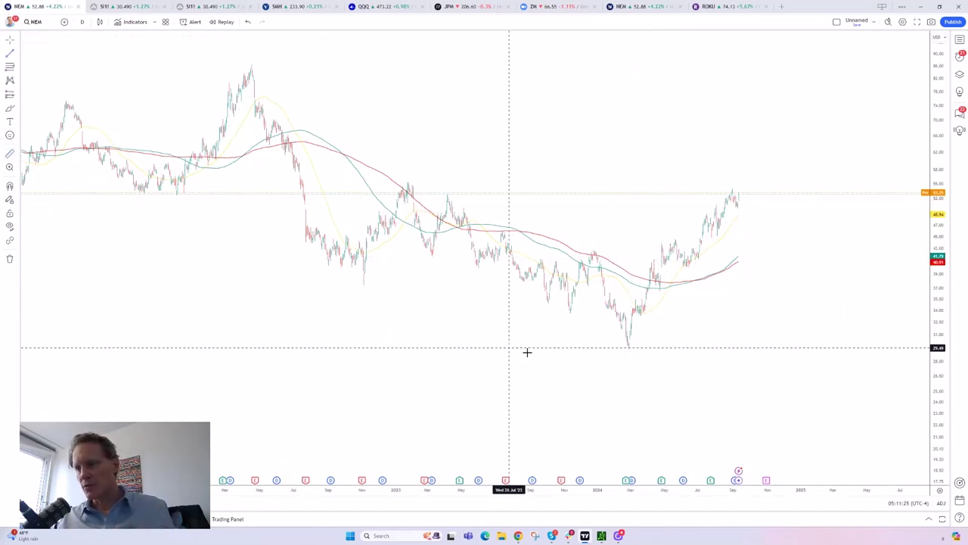
click(634, 338)
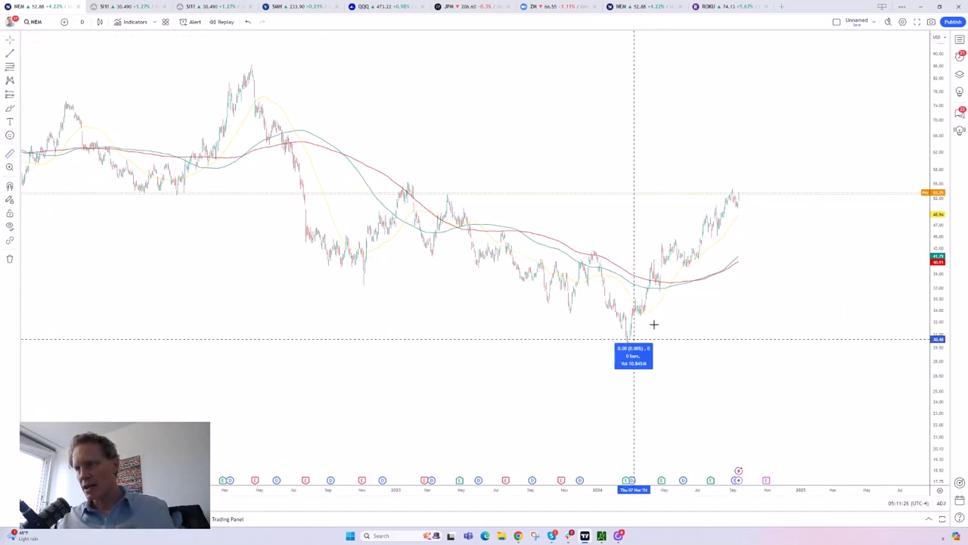
click(784, 187)
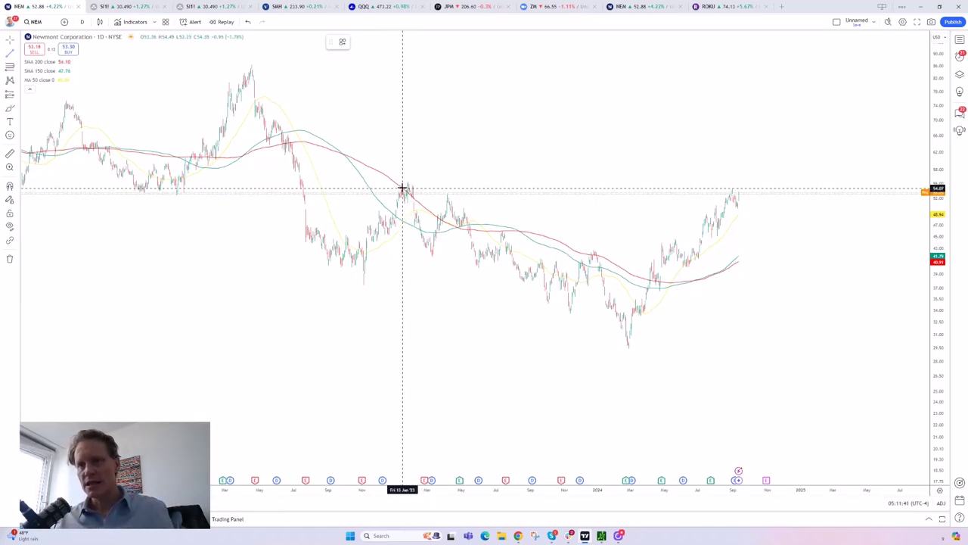
drag(403, 188, 753, 188)
Step: Draw a cup-shaped curve beneath the price from early 2023 through the March 2024 low, ending just under the resistance line in October 2024
click(20, 110)
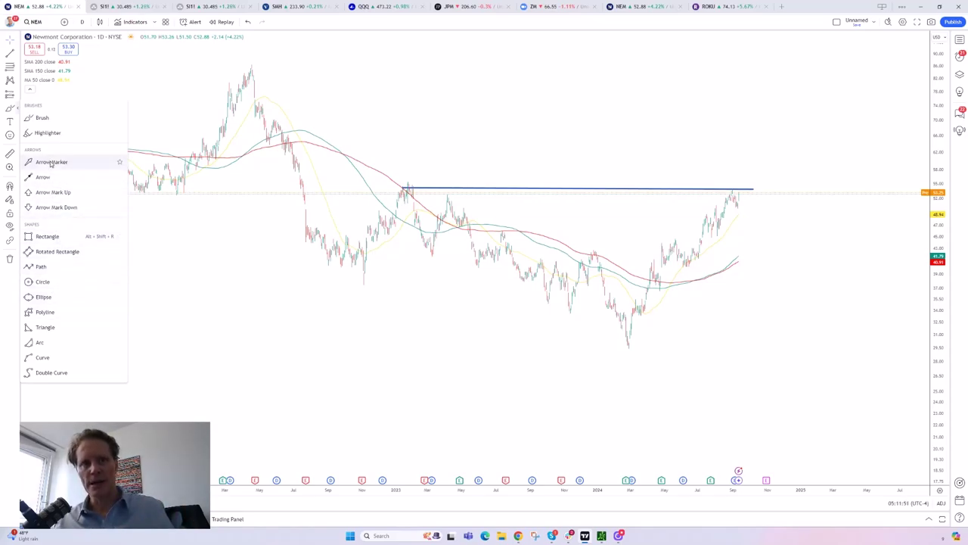
click(42, 358)
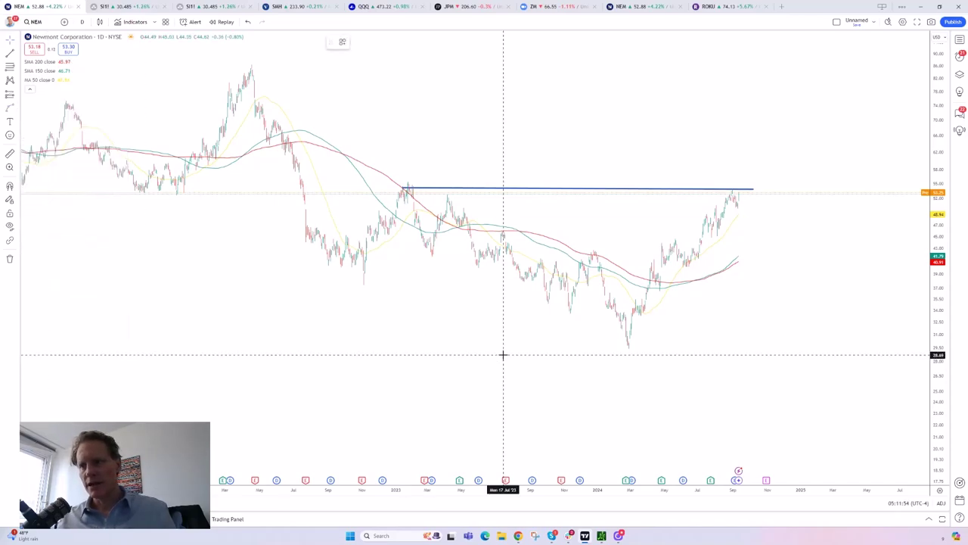
click(429, 257)
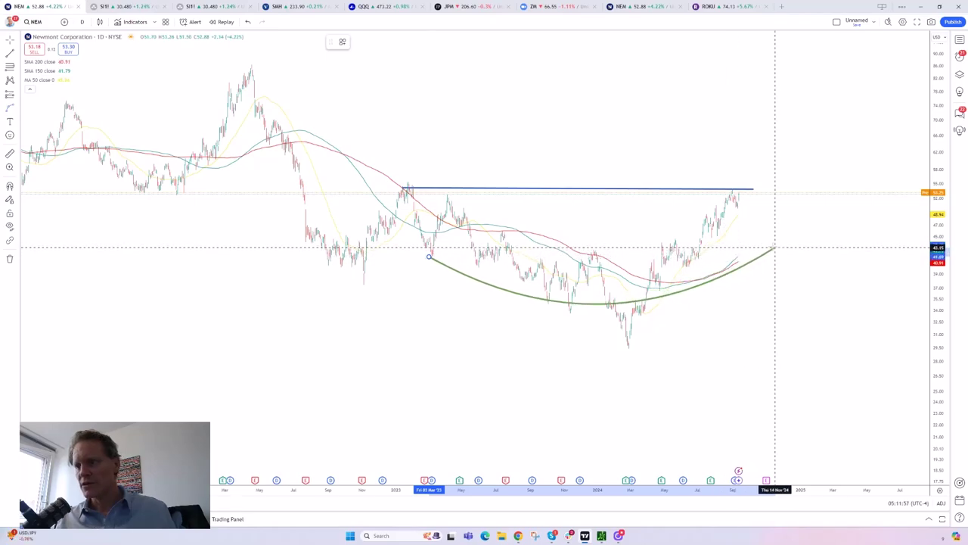
click(774, 247)
drag(603, 304, 625, 351)
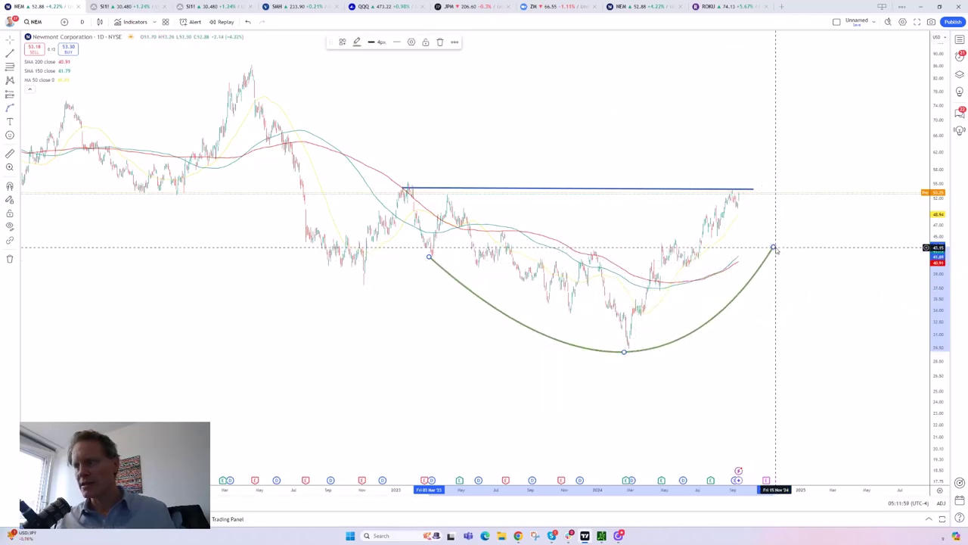
drag(774, 247, 749, 198)
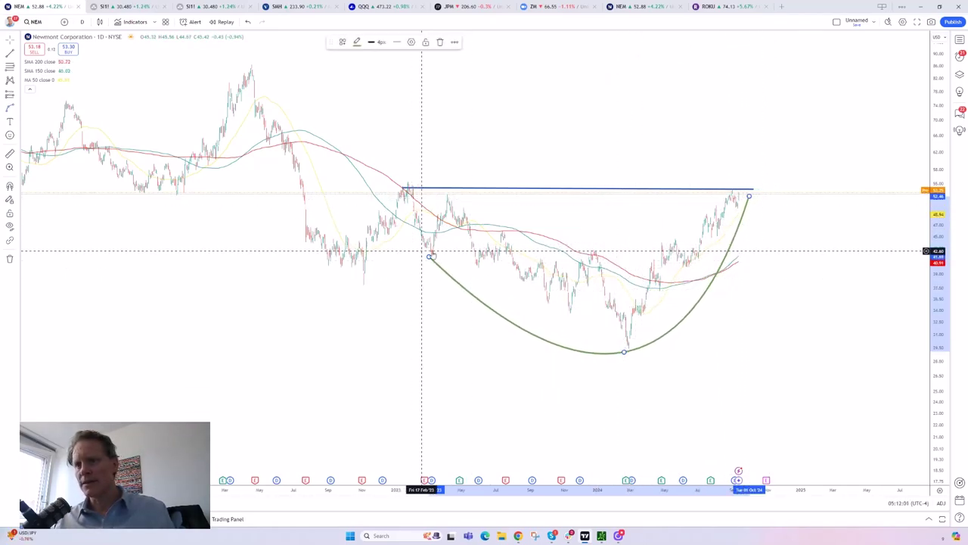
drag(429, 257, 406, 237)
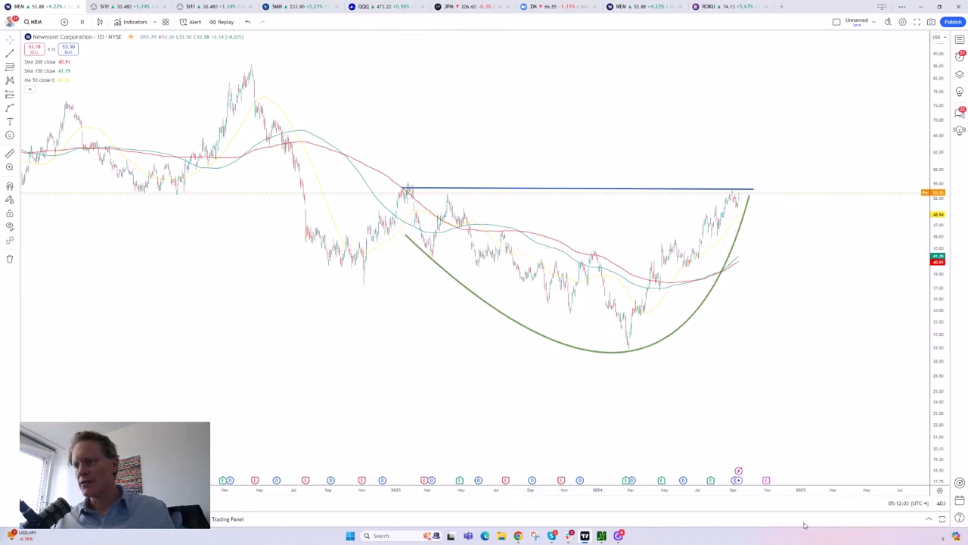
Step: Draw a short descending trend line beneath the recent pullback near the resistance line
drag(788, 490, 760, 396)
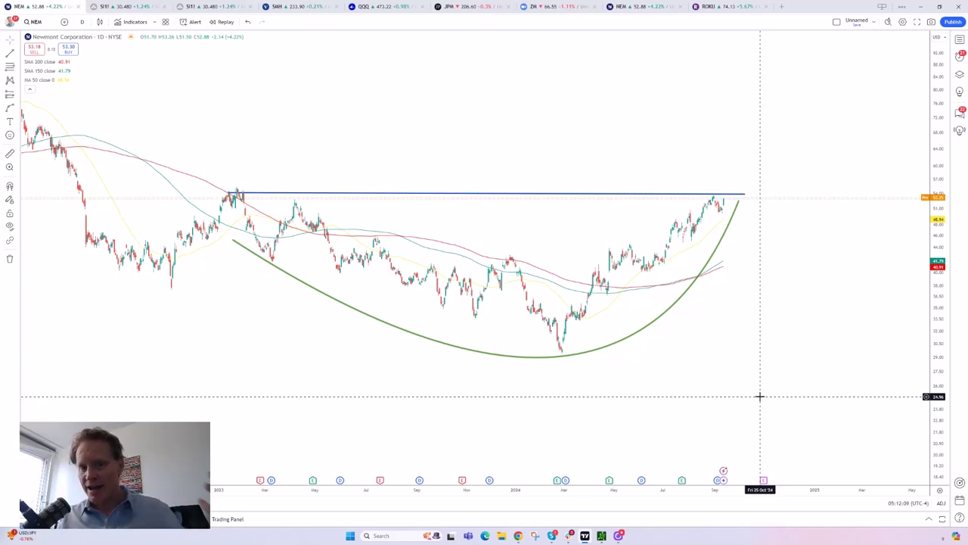
drag(774, 365, 819, 451)
drag(800, 489, 713, 336)
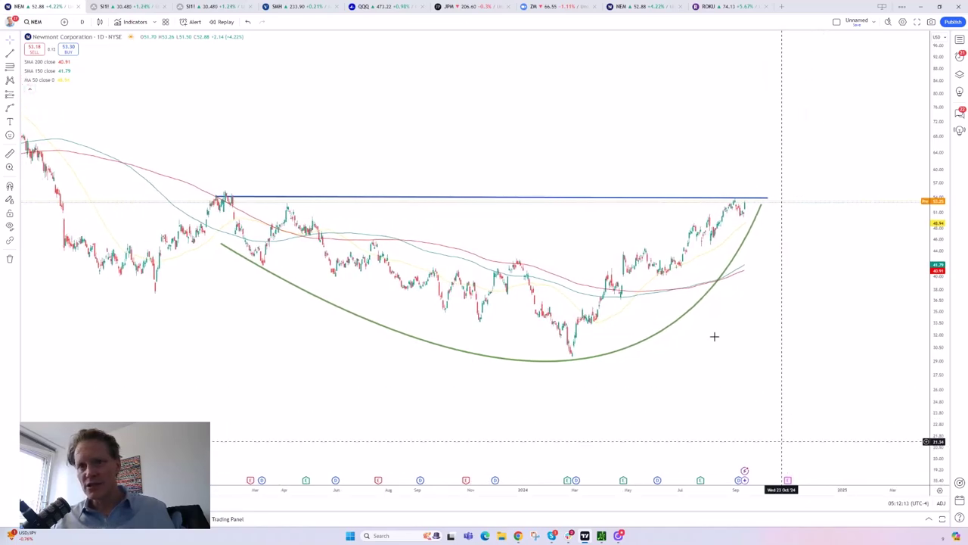
drag(832, 335, 843, 325)
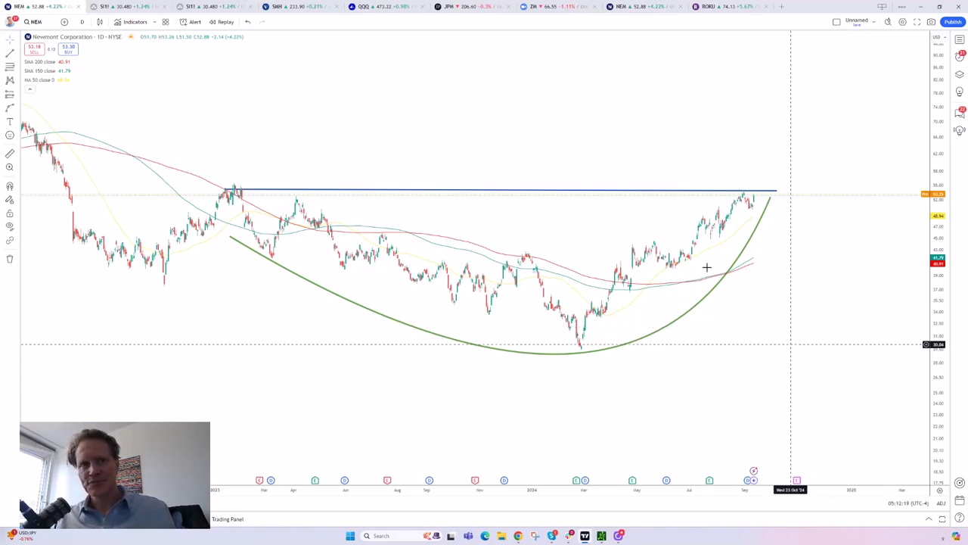
click(10, 153)
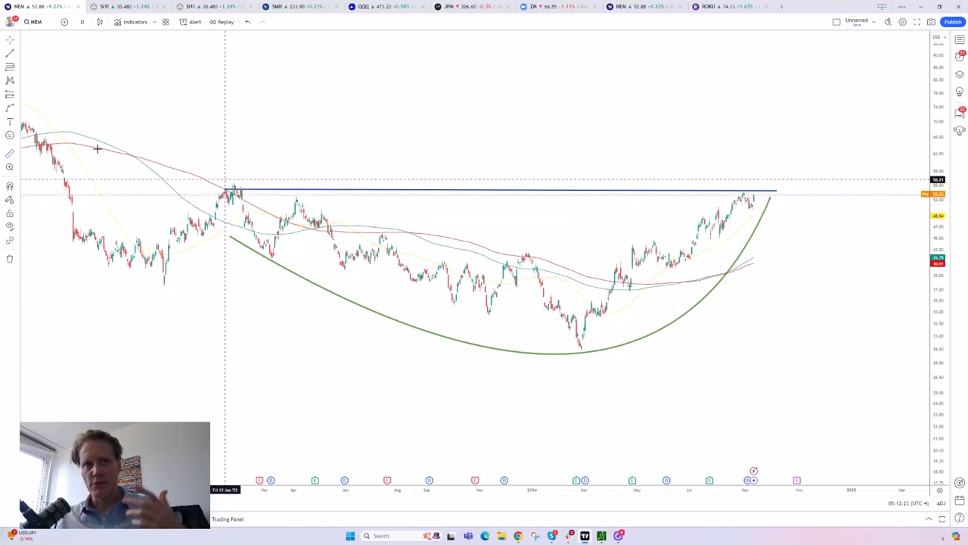
click(17, 108)
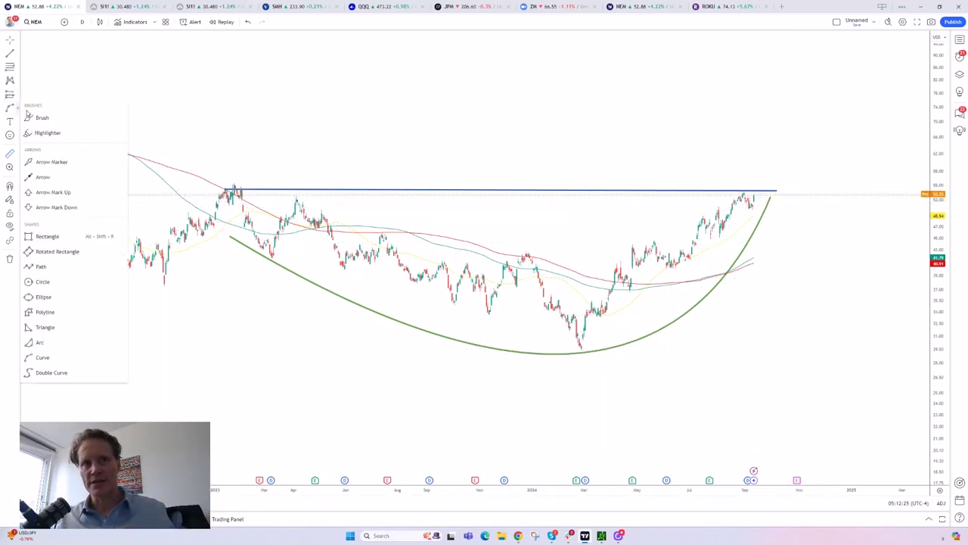
click(18, 56)
click(47, 62)
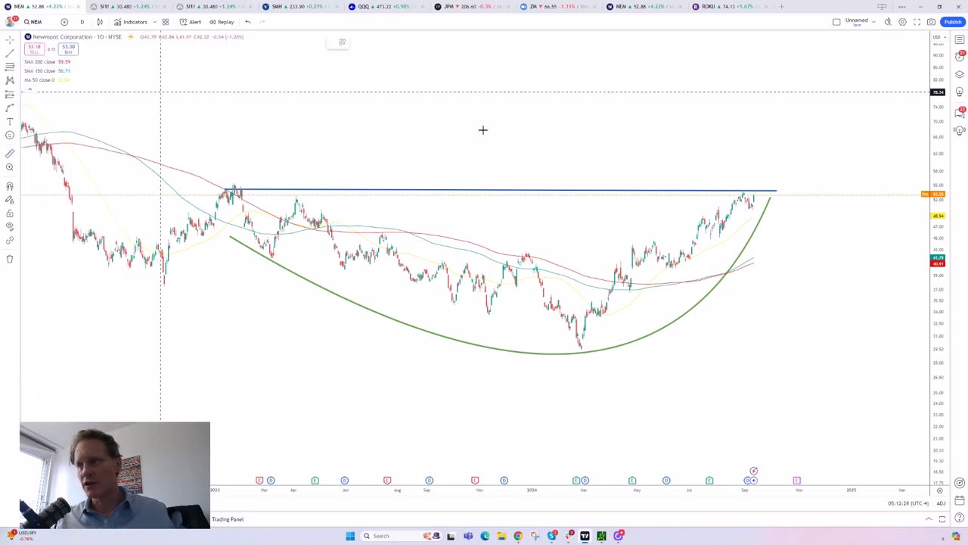
click(743, 204)
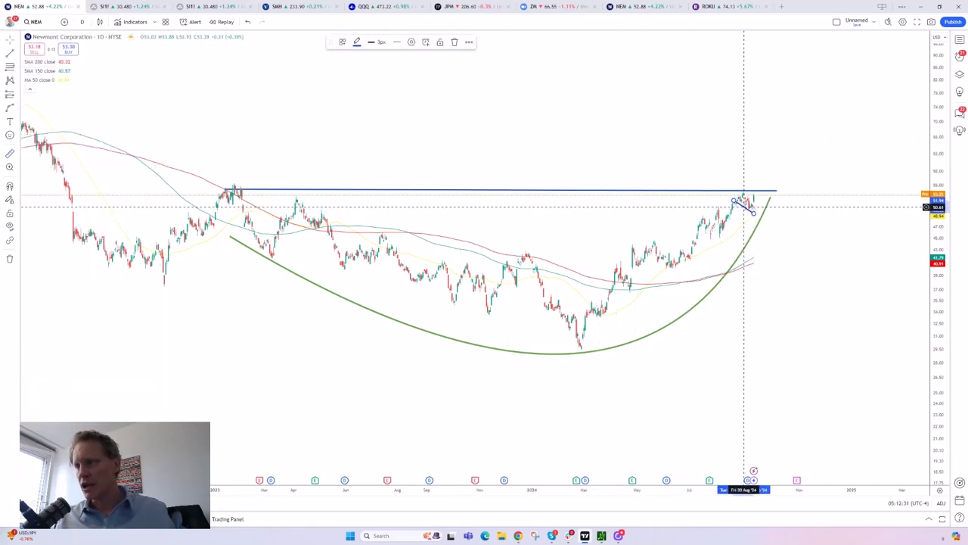
Step: Clone the short descending trend line and place the copy parallel above the recent pullback to form a flag
right_click(744, 207)
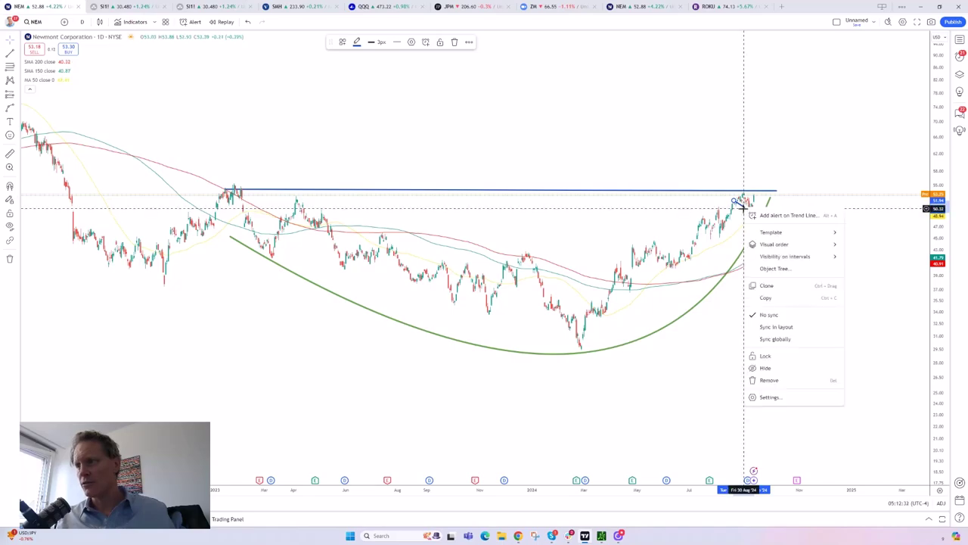
click(766, 286)
drag(747, 194, 754, 199)
click(766, 174)
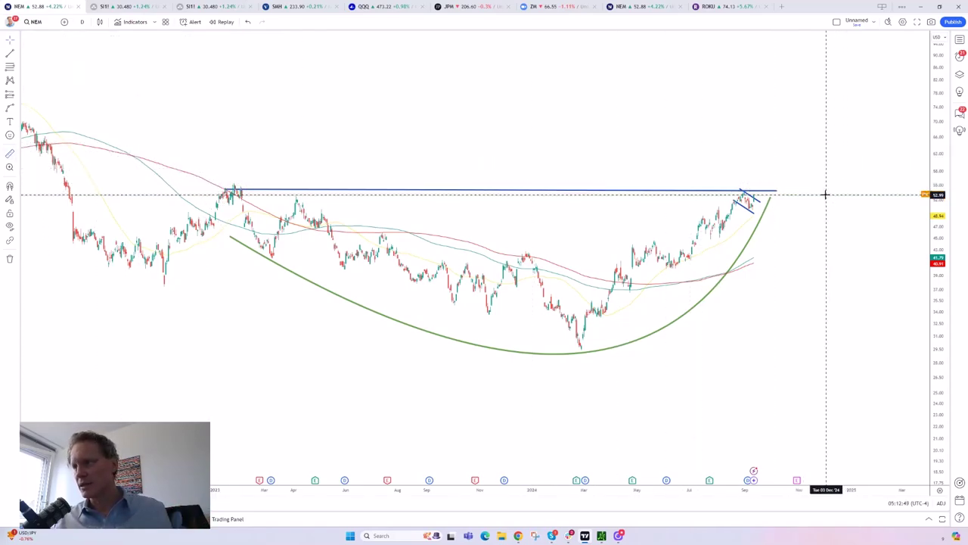
Step: Measure the potential upside from the current price to about 60.7, just ahead of the latest candles
drag(809, 196, 819, 159)
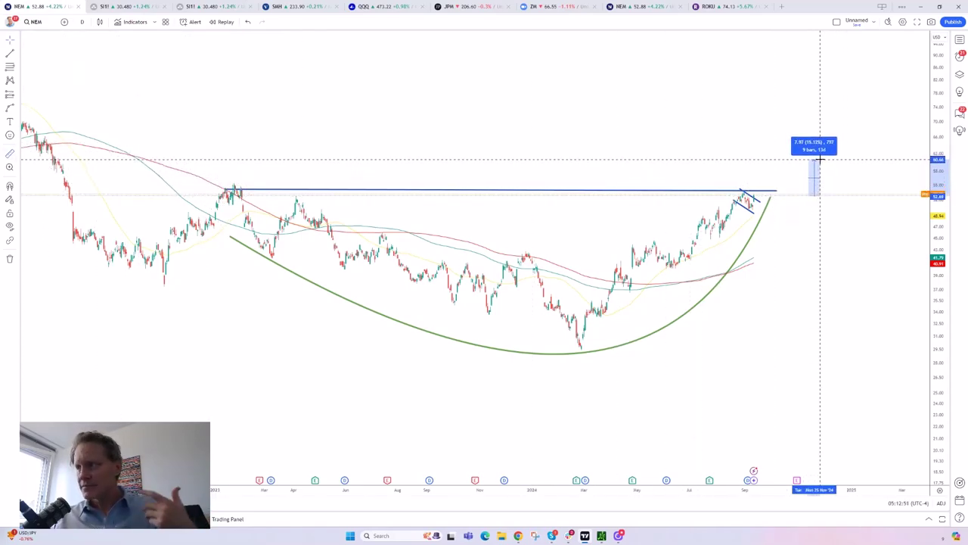
click(820, 159)
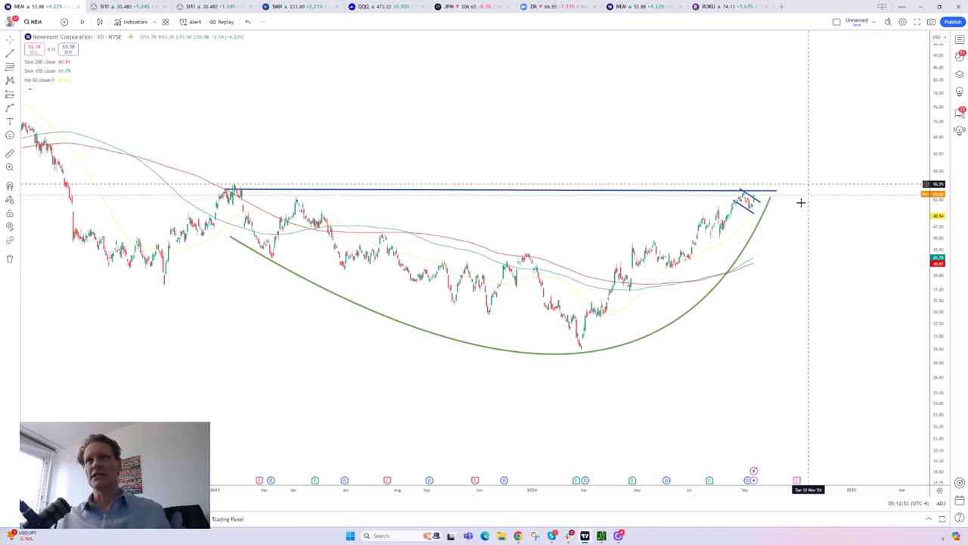